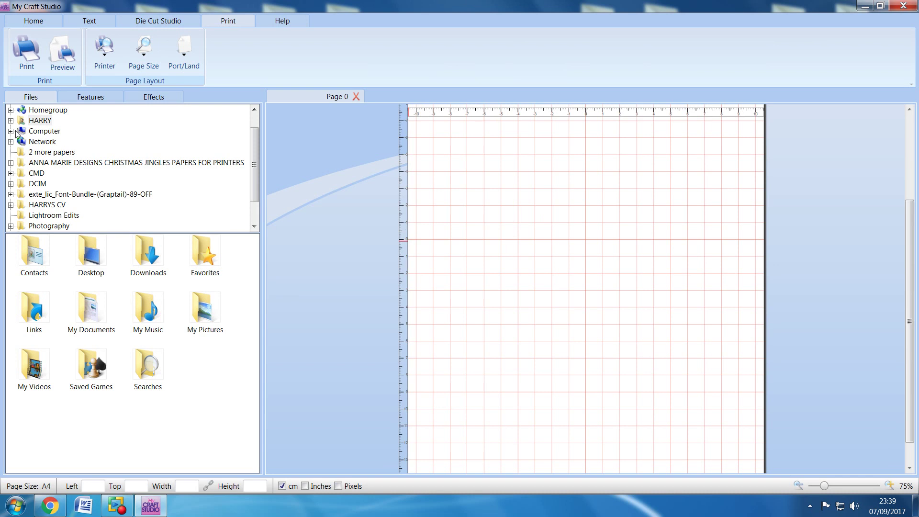
Step: Open the DIVINE XMAS DVD drive (D:) from Computer in the Files tree
{"action": "left_click", "coordinate": [35, 132]}
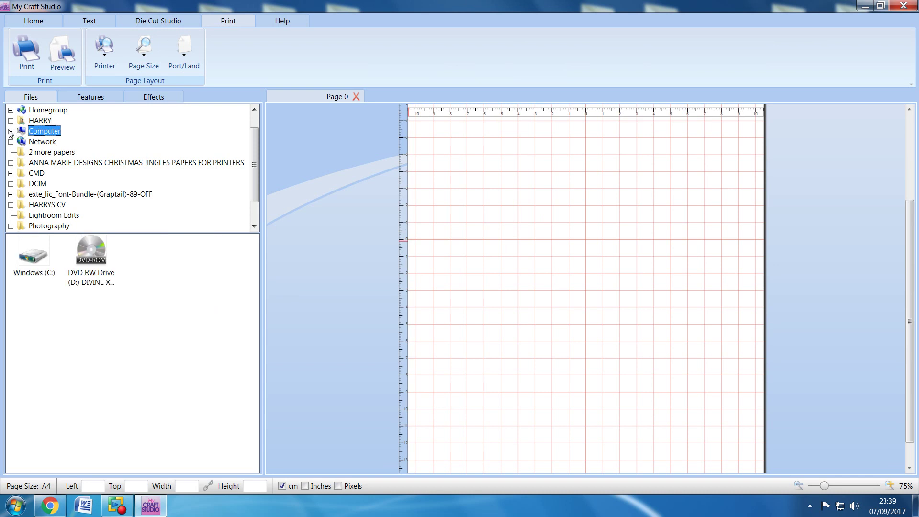
{"action": "double_click", "coordinate": [96, 264]}
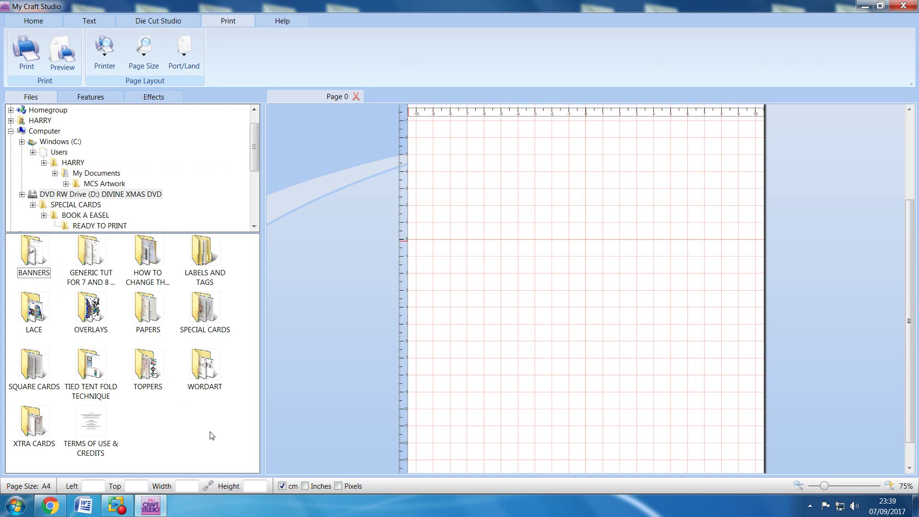
Step: Open the DVD's PAPERS folder to show its numbered background paper thumbnails
{"action": "left_click", "coordinate": [149, 316]}
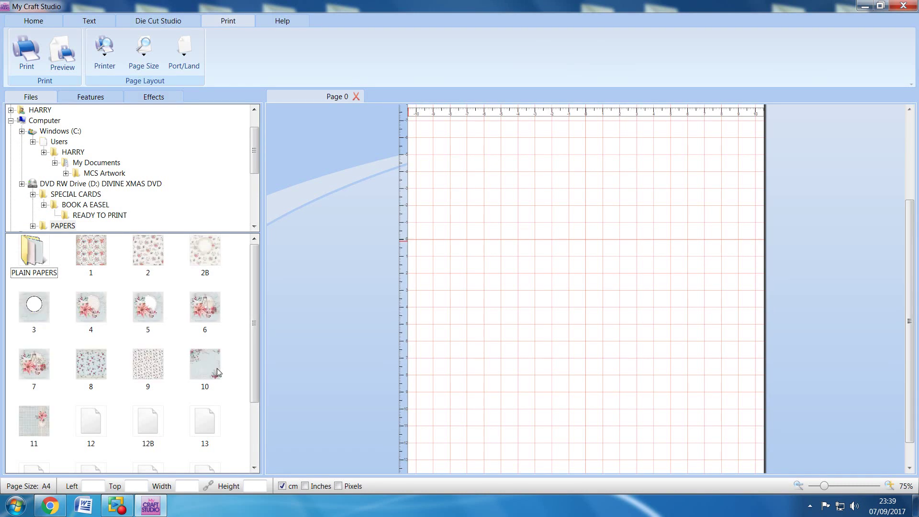
{"action": "scroll", "coordinate": [200, 396], "scroll_direction": "down", "scroll_amount": 2}
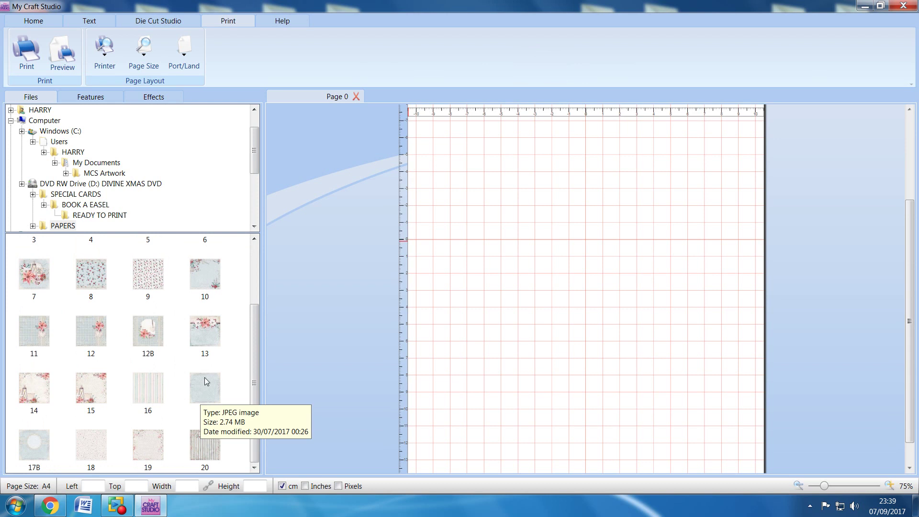
Step: Place holly-and-lace paper 10 on the A4 page, resized to 16.08 and aligned to the top
{"action": "left_click", "coordinate": [203, 279]}
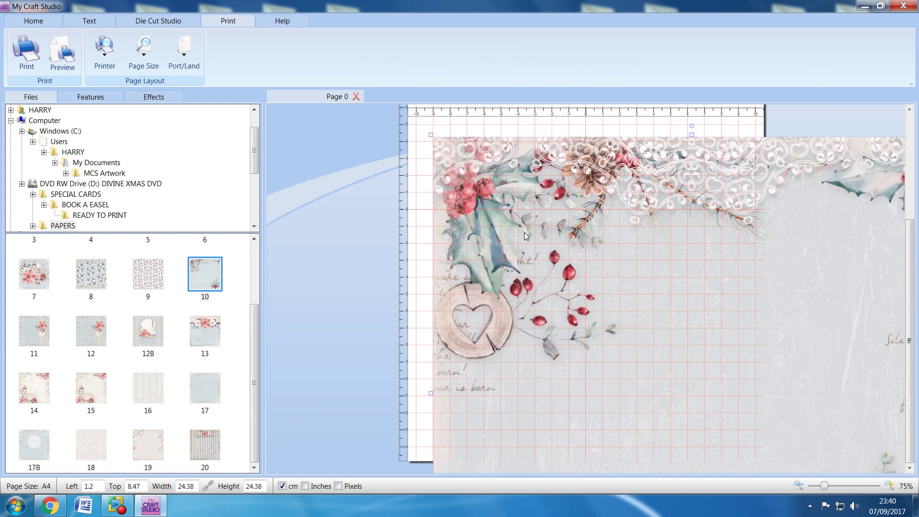
{"action": "left_click_drag", "start_coordinate": [715, 307], "coordinate": [489, 200]}
{"action": "mouse_move", "coordinate": [346, 116]}
{"action": "left_mouse_down"}
{"action": "mouse_move", "coordinate": [501, 252]}
{"action": "mouse_move", "coordinate": [523, 292]}
{"action": "left_mouse_up"}
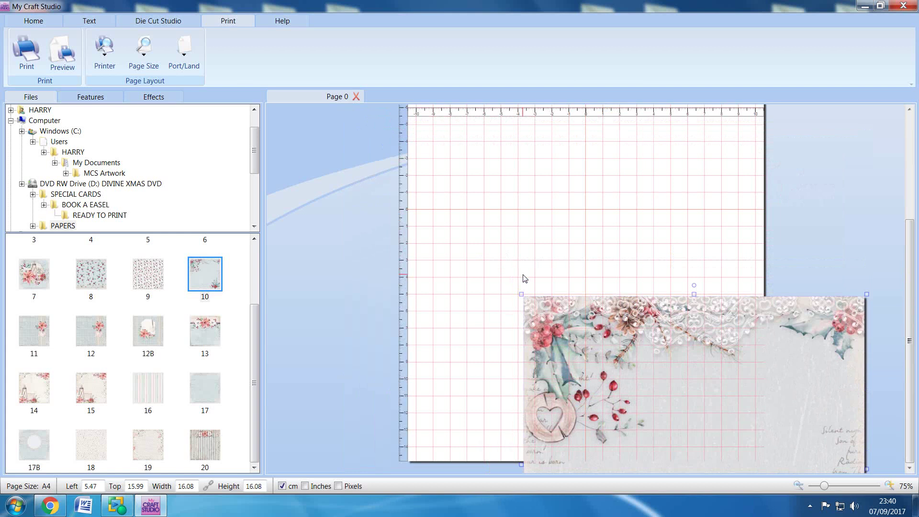
{"action": "left_click_drag", "start_coordinate": [615, 352], "coordinate": [506, 175]}
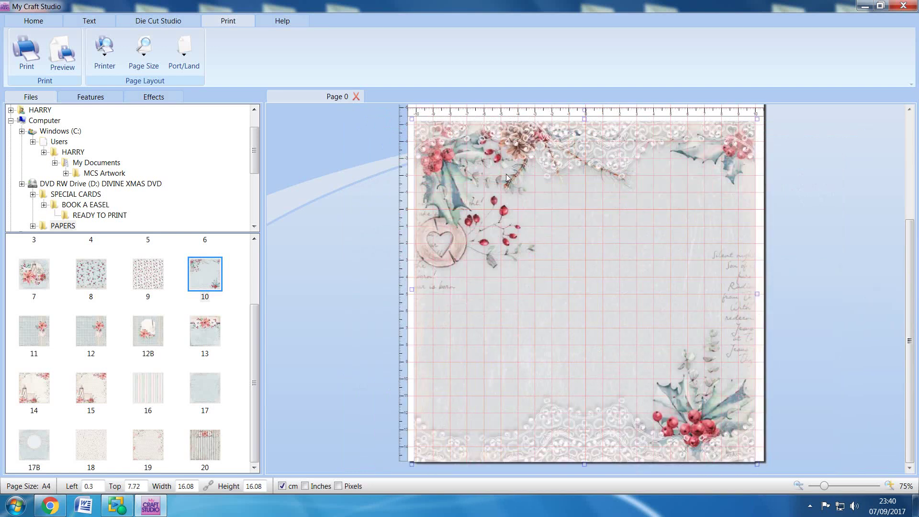
{"action": "scroll", "coordinate": [633, 255], "scroll_direction": "up", "scroll_amount": 2}
{"action": "scroll", "coordinate": [632, 255], "scroll_direction": "up", "scroll_amount": 1}
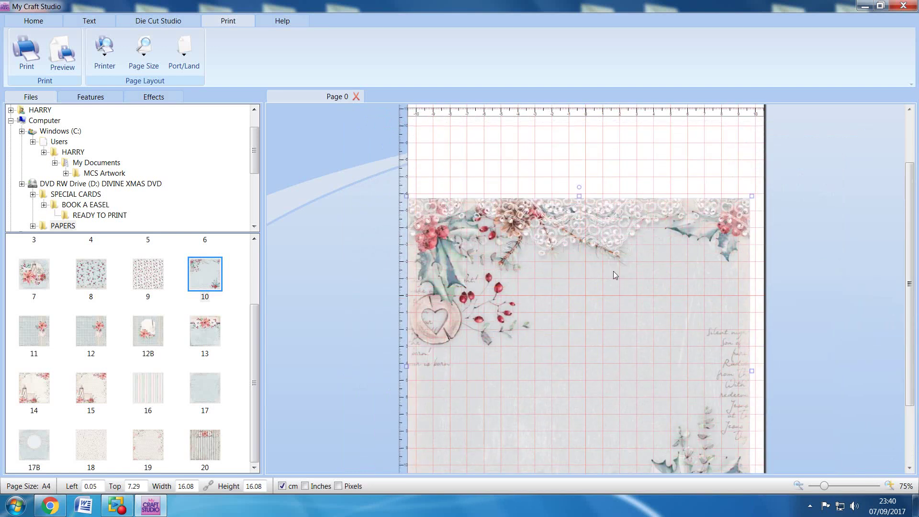
{"action": "left_click_drag", "start_coordinate": [621, 306], "coordinate": [621, 224]}
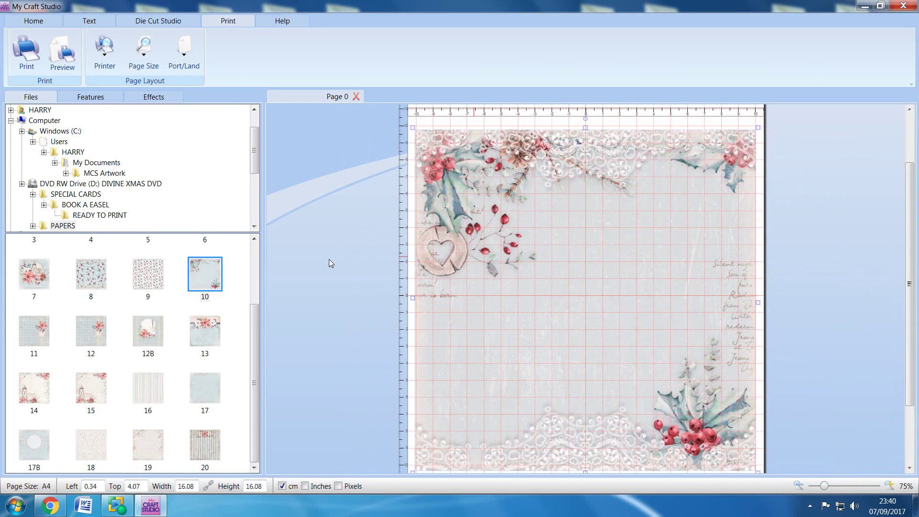
Step: Deselect paper 10 by clicking the empty area beside the page
{"action": "left_click", "coordinate": [316, 258]}
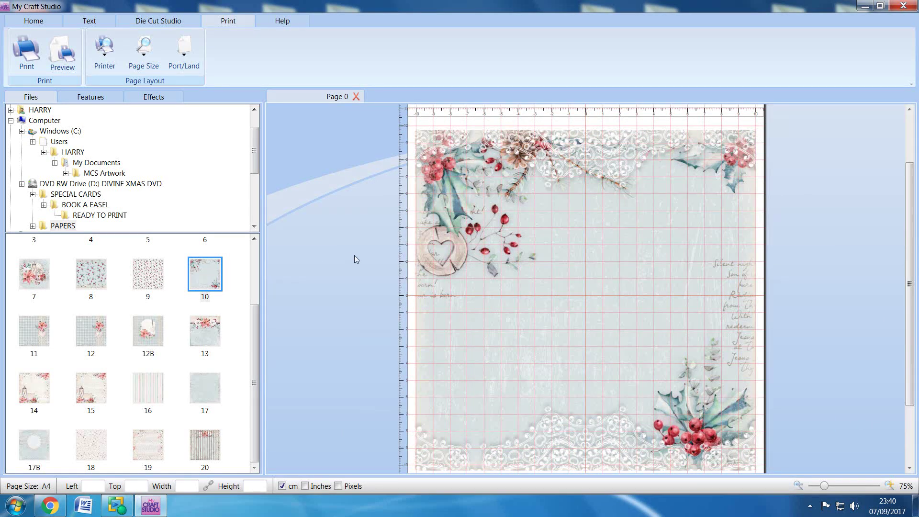